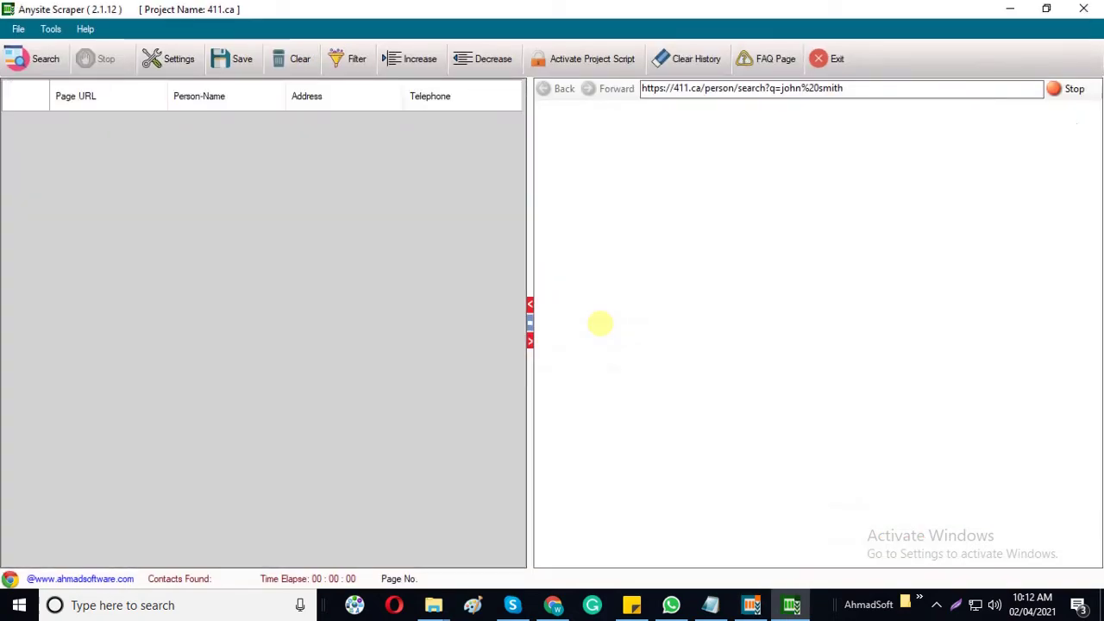
# Review the loaded 411.ca john smith results, then start extracting them into the contacts grid
pyautogui.scroll(-10, 841, 380)
pyautogui.scroll(-15, 799, 455)
pyautogui.scroll(15, 798, 468)
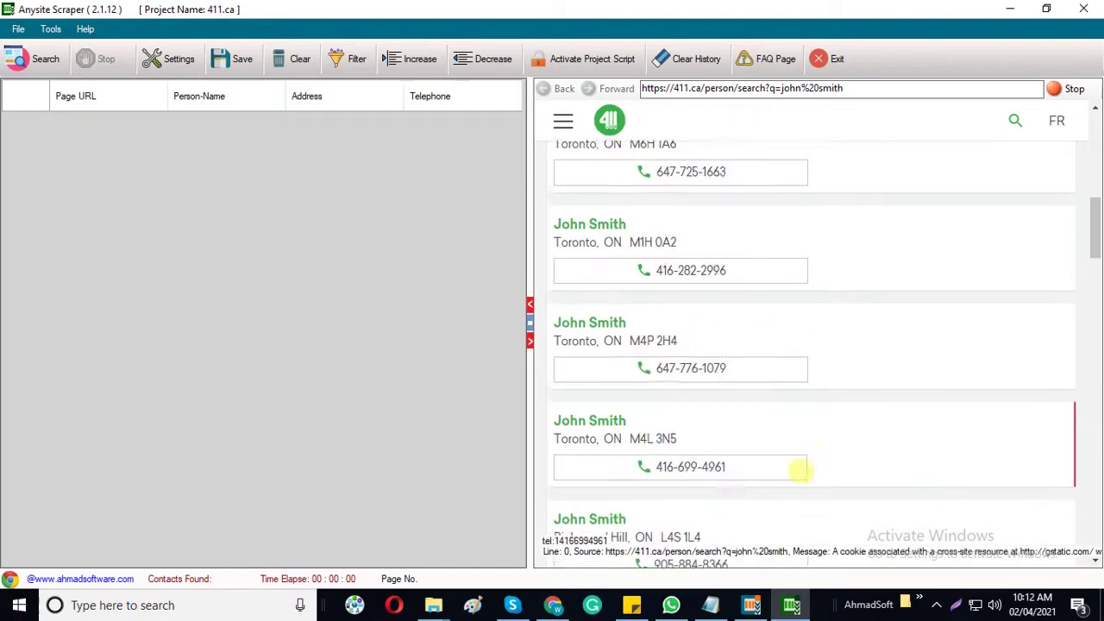
pyautogui.scroll(10, 798, 469)
pyautogui.click(30, 59)
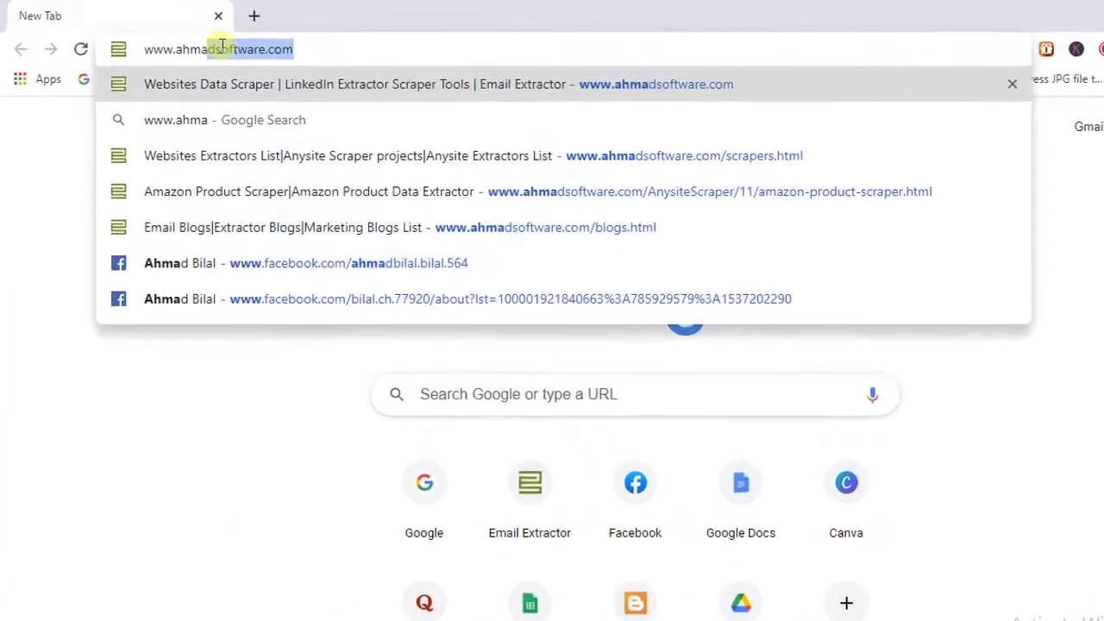
# Go to ahmadsoftware.com, open the Anysite Scraper product page and download its installer via Mirror 1
pyautogui.write('dsoftware.com')
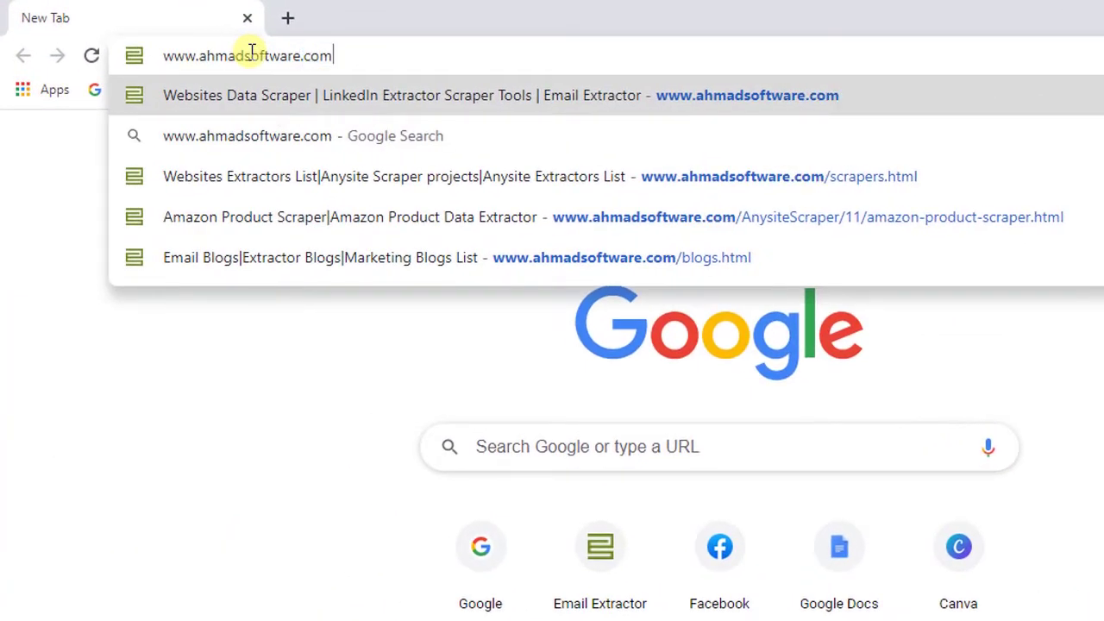
pyautogui.press('Return')
pyautogui.scroll(-3, 483, 297)
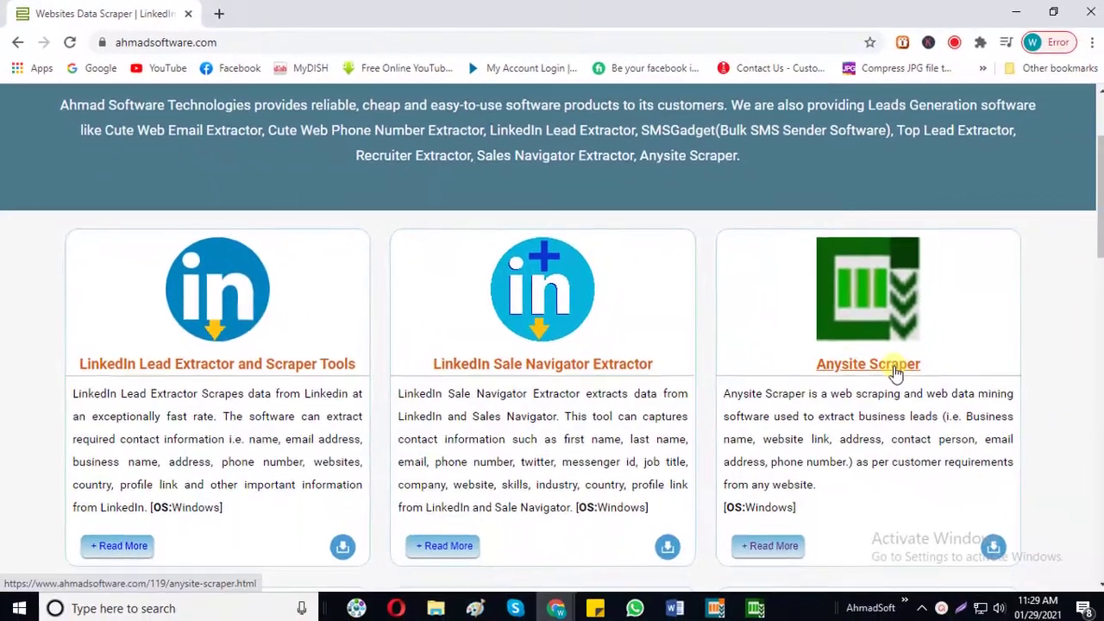
pyautogui.click(888, 367)
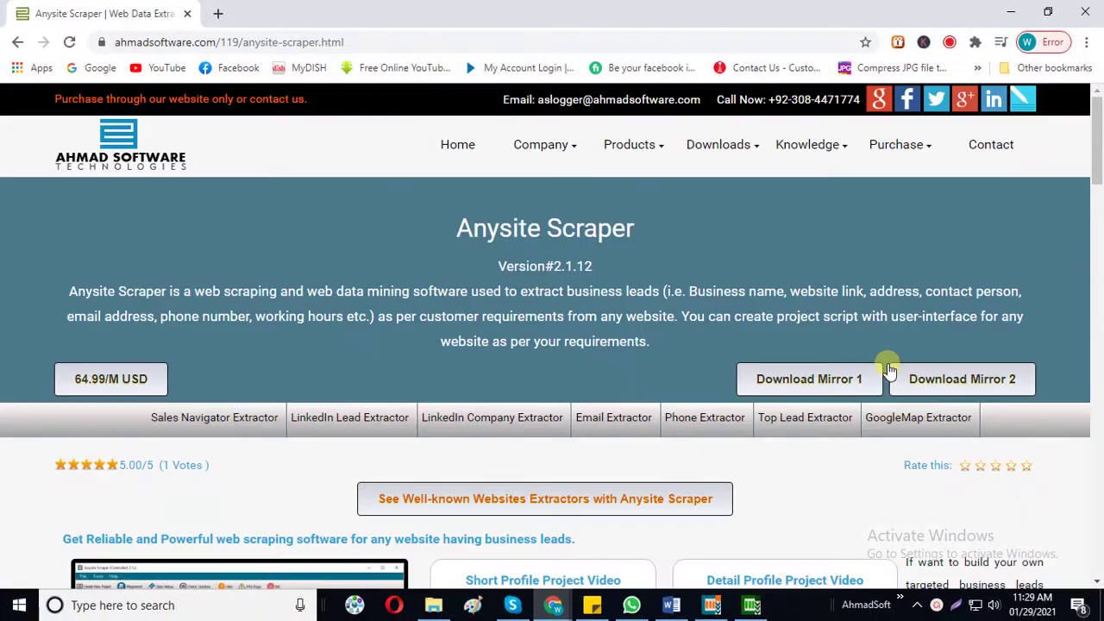
pyautogui.click(816, 379)
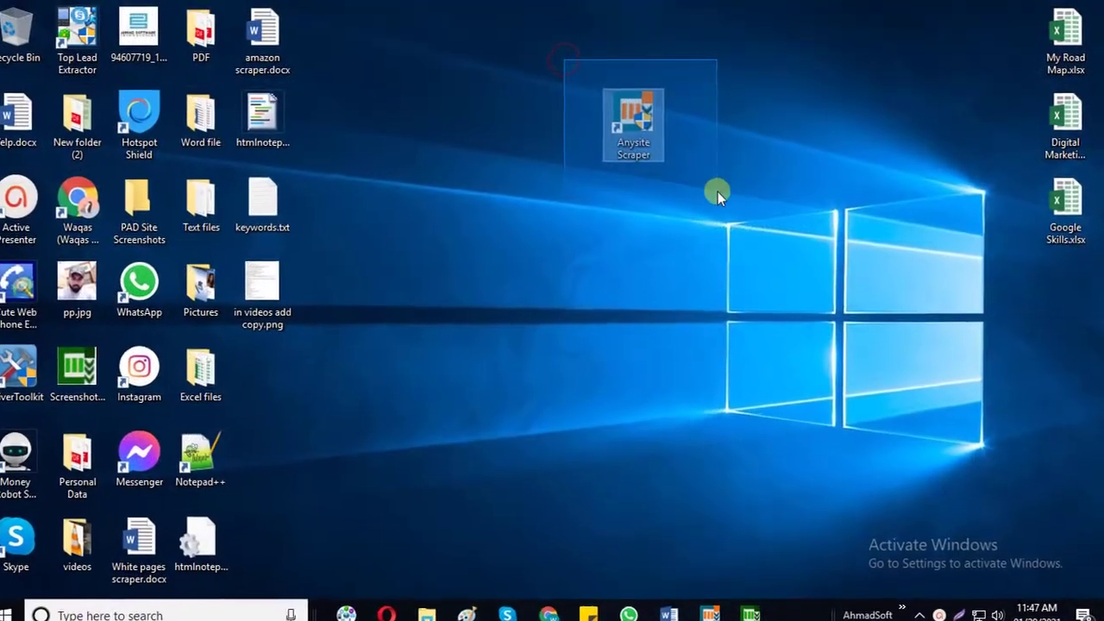
# Launch Anysite Scraper Builder 2.1.12 from its desktop shortcut
pyautogui.moveTo(611, 83); pyautogui.dragTo(716, 191)
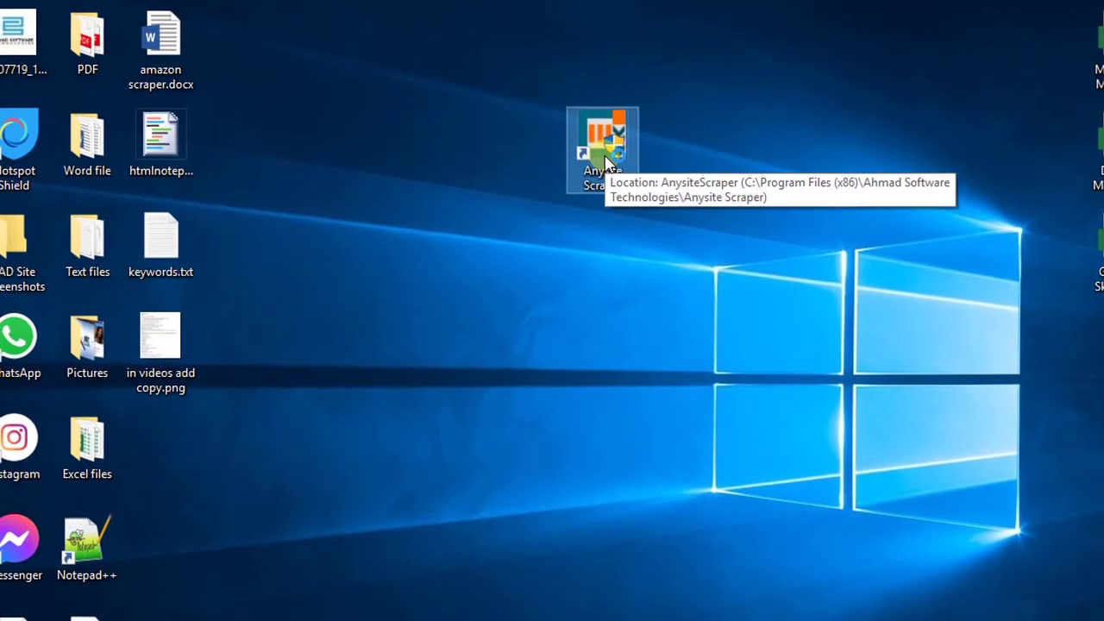
pyautogui.click(523, 430)
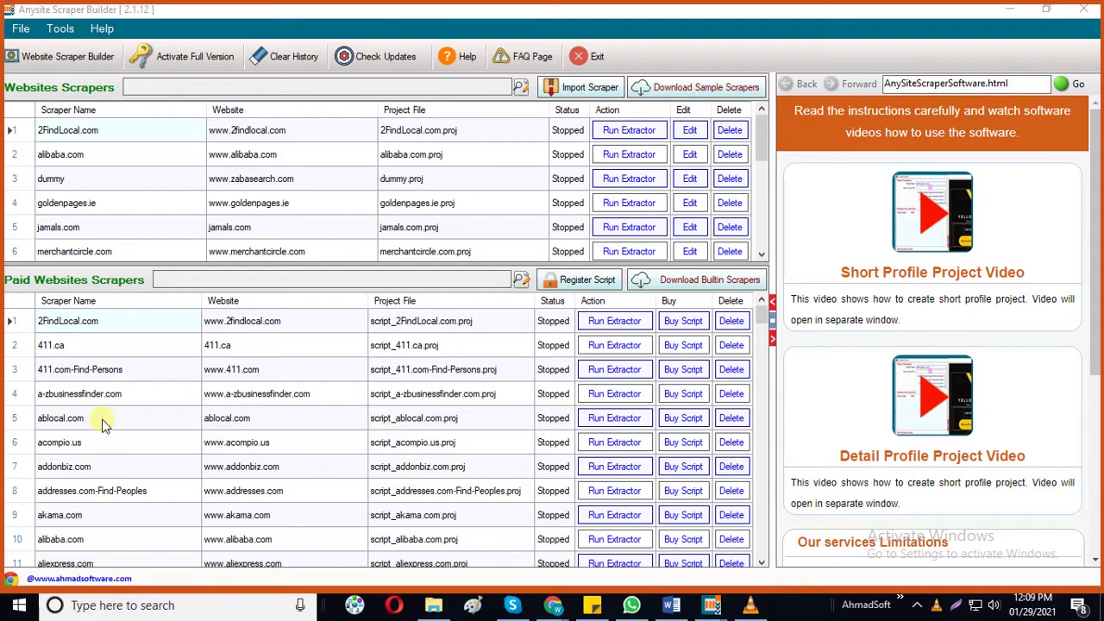
# Scroll through the Paid Websites Scrapers list to locate the 411.ca scraper
pyautogui.scroll(-3, 74, 369)
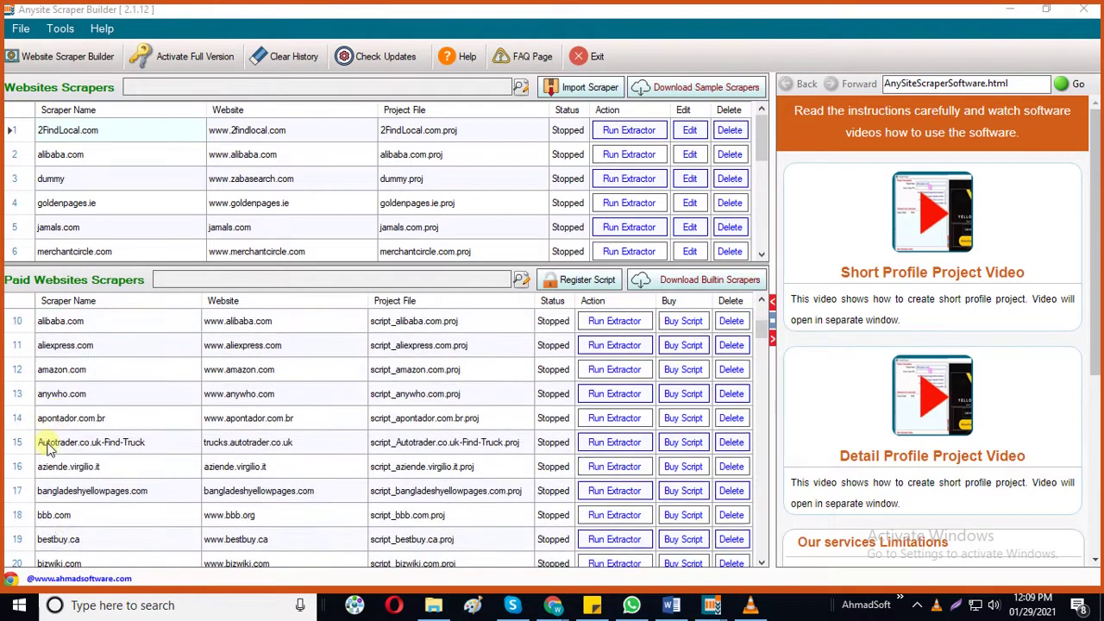
pyautogui.scroll(-5, 60, 414)
pyautogui.scroll(-3, 44, 455)
pyautogui.scroll(-4, 47, 496)
pyautogui.scroll(-4, 60, 509)
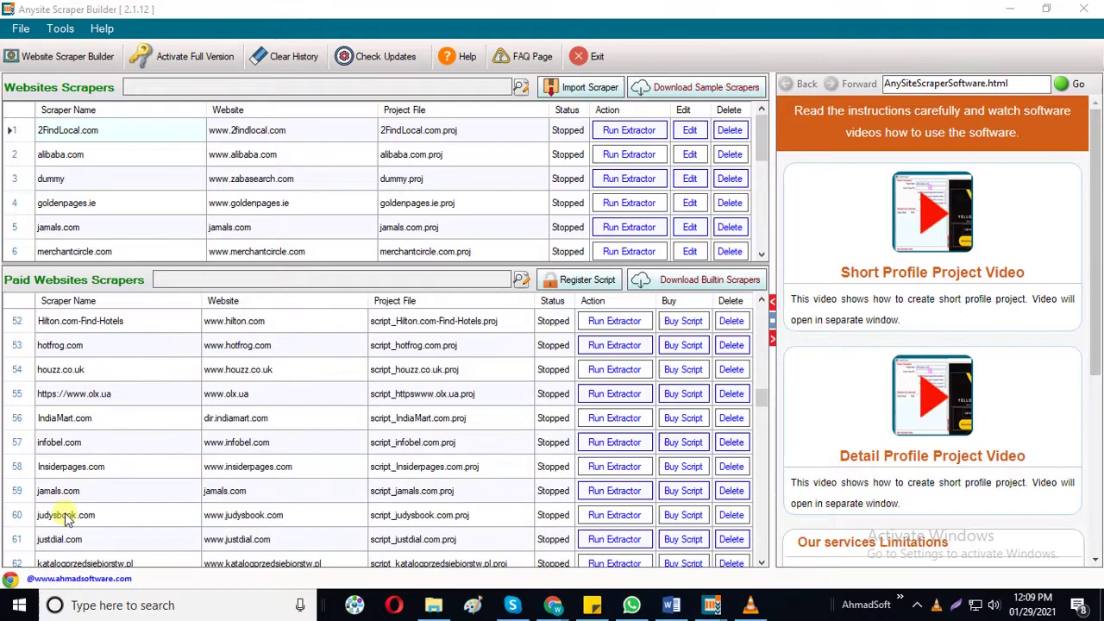
pyautogui.scroll(-3, 65, 518)
pyautogui.scroll(-3, 67, 522)
pyautogui.scroll(-3, 68, 522)
pyautogui.scroll(4, 436, 494)
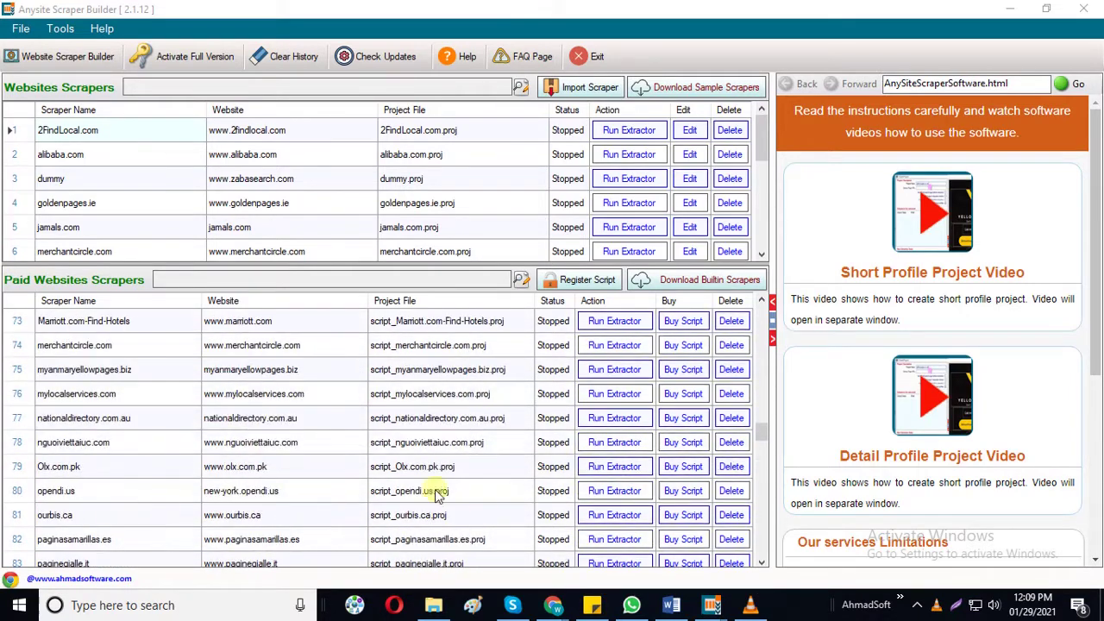
pyautogui.scroll(4, 259, 410)
pyautogui.scroll(5, 207, 371)
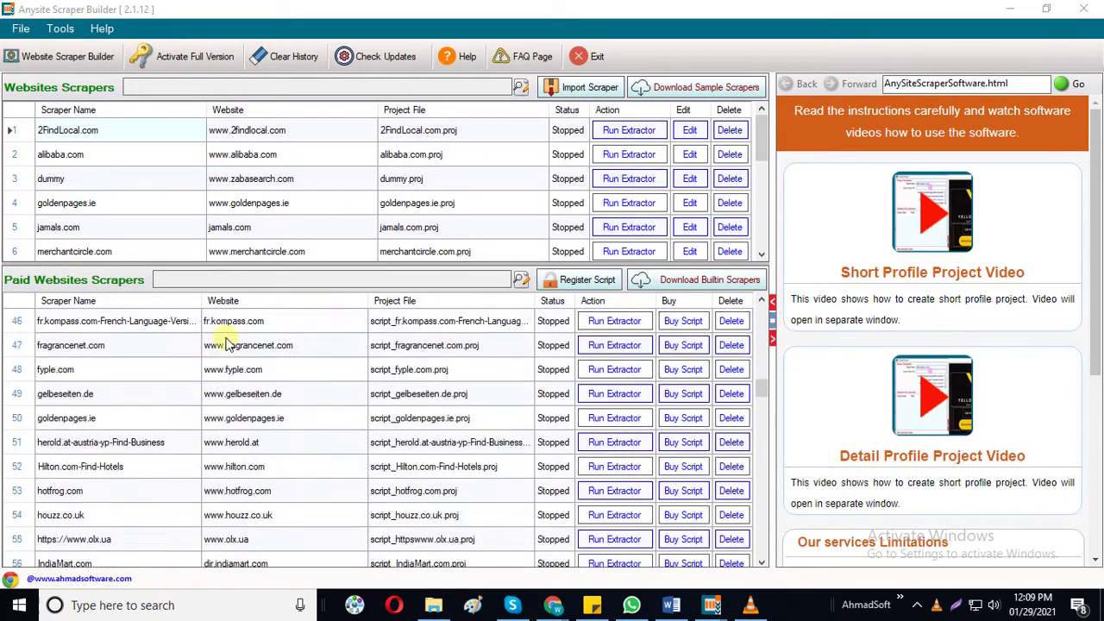
pyautogui.scroll(7, 215, 349)
pyautogui.scroll(1, 78, 416)
pyautogui.scroll(4, 74, 416)
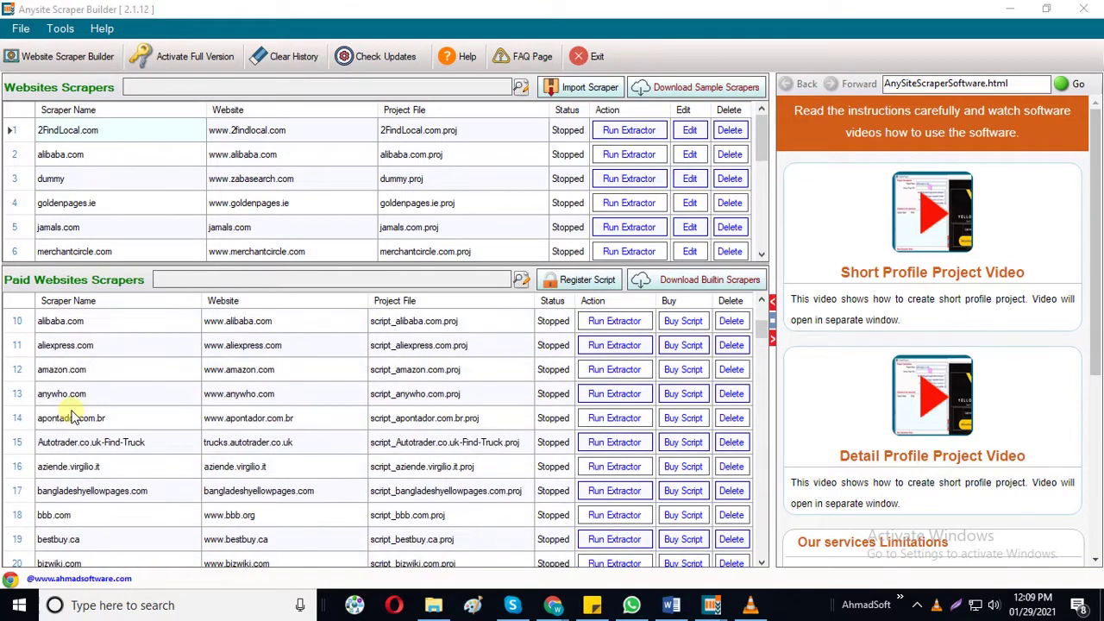
pyautogui.scroll(3, 74, 418)
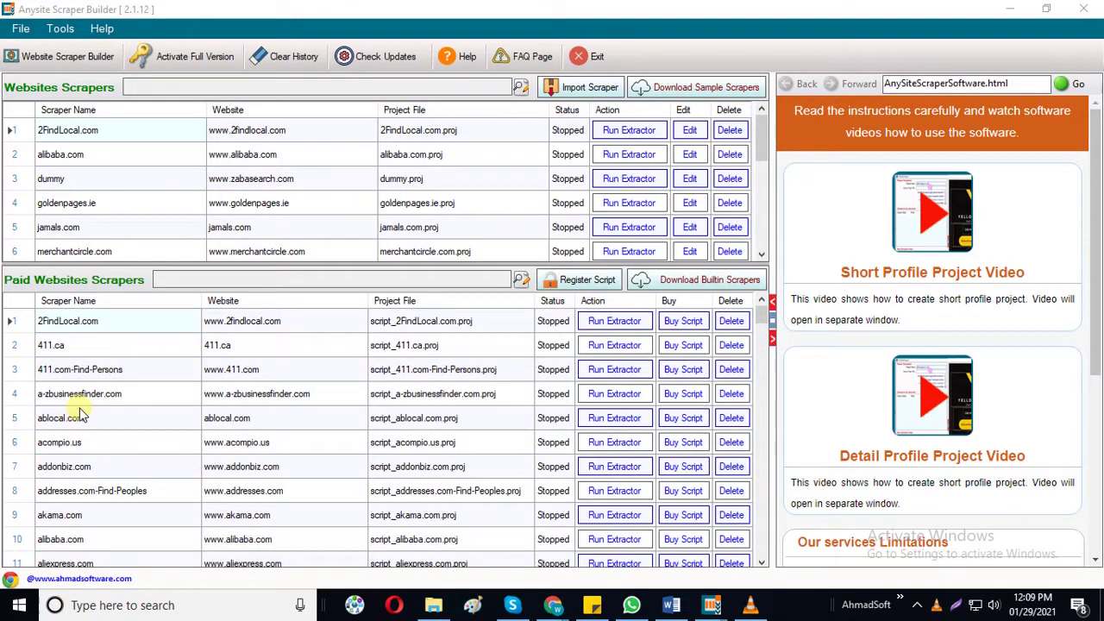
pyautogui.scroll(-1, 138, 405)
pyautogui.scroll(-3, 143, 426)
pyautogui.scroll(-2, 143, 432)
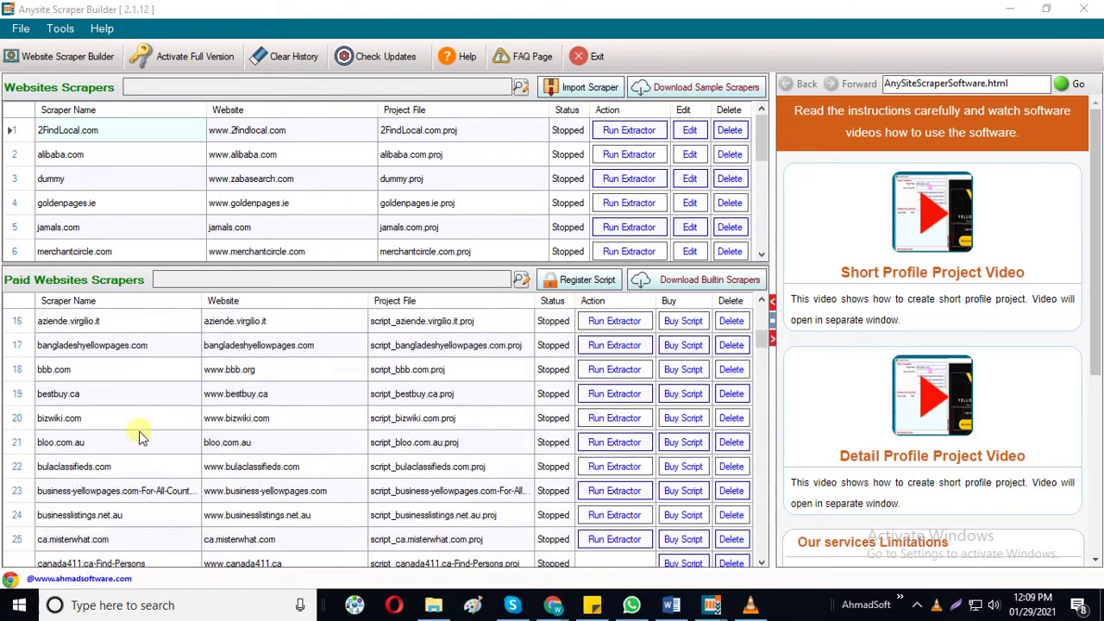
pyautogui.scroll(-2, 130, 449)
pyautogui.scroll(-1, 125, 462)
pyautogui.scroll(-2, 125, 462)
pyautogui.scroll(-4, 125, 464)
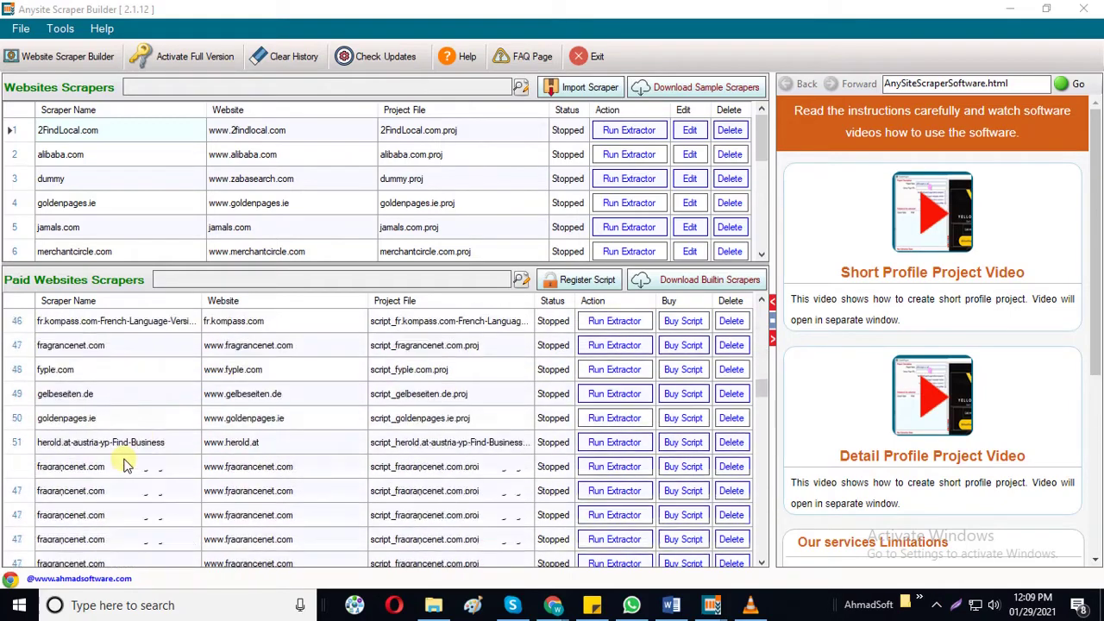
pyautogui.scroll(4, 125, 464)
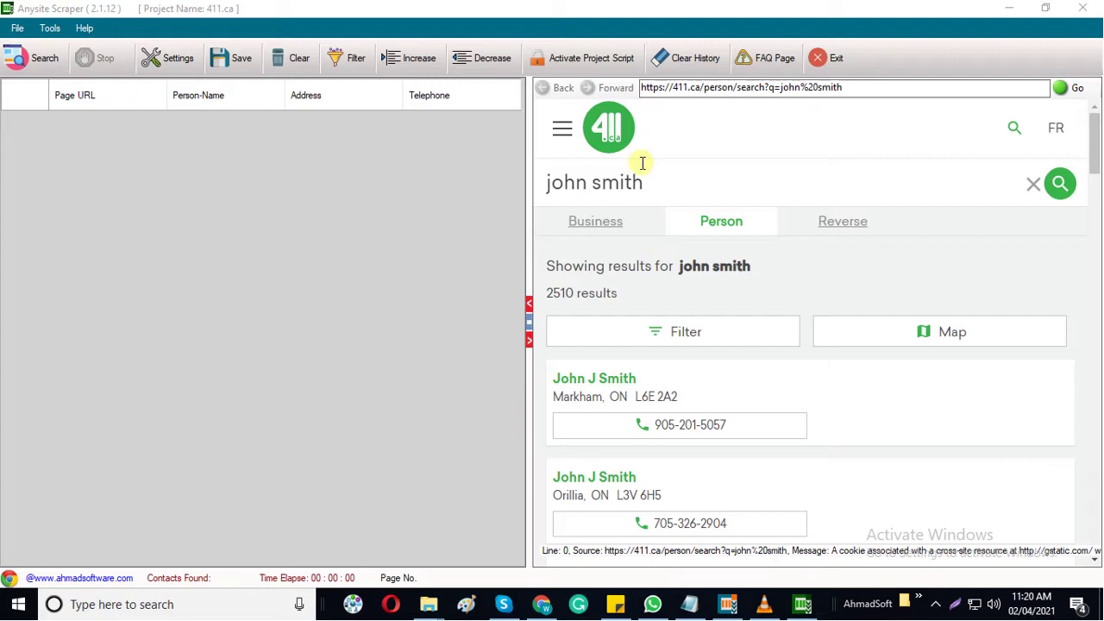
pyautogui.scroll(-1, 707, 290)
pyautogui.scroll(1, 709, 290)
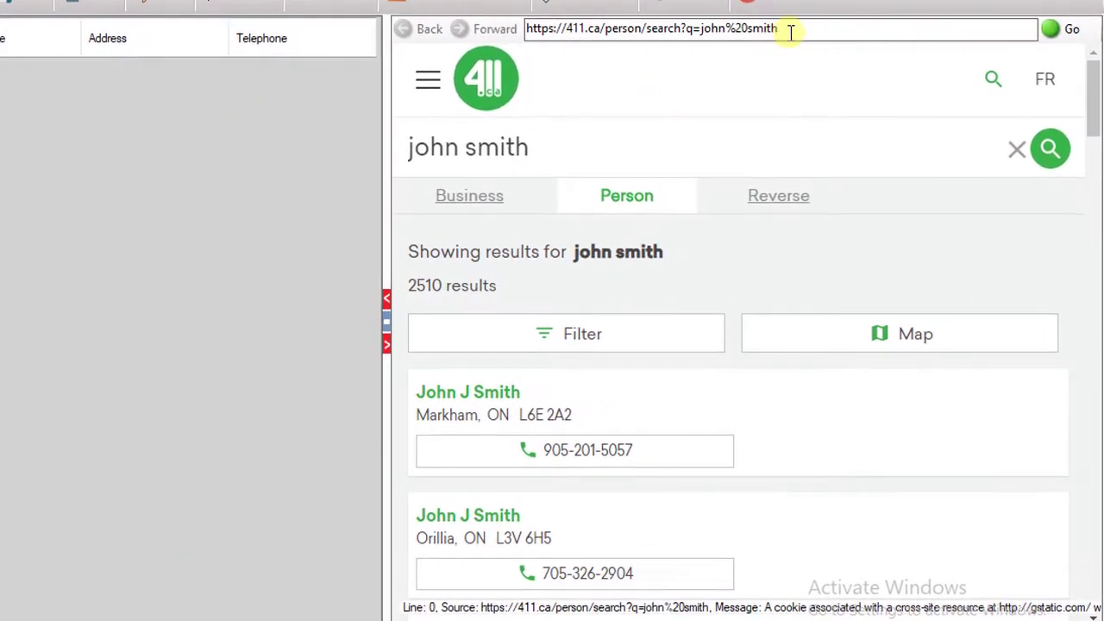
pyautogui.moveTo(790, 35); pyautogui.dragTo(527, 46)
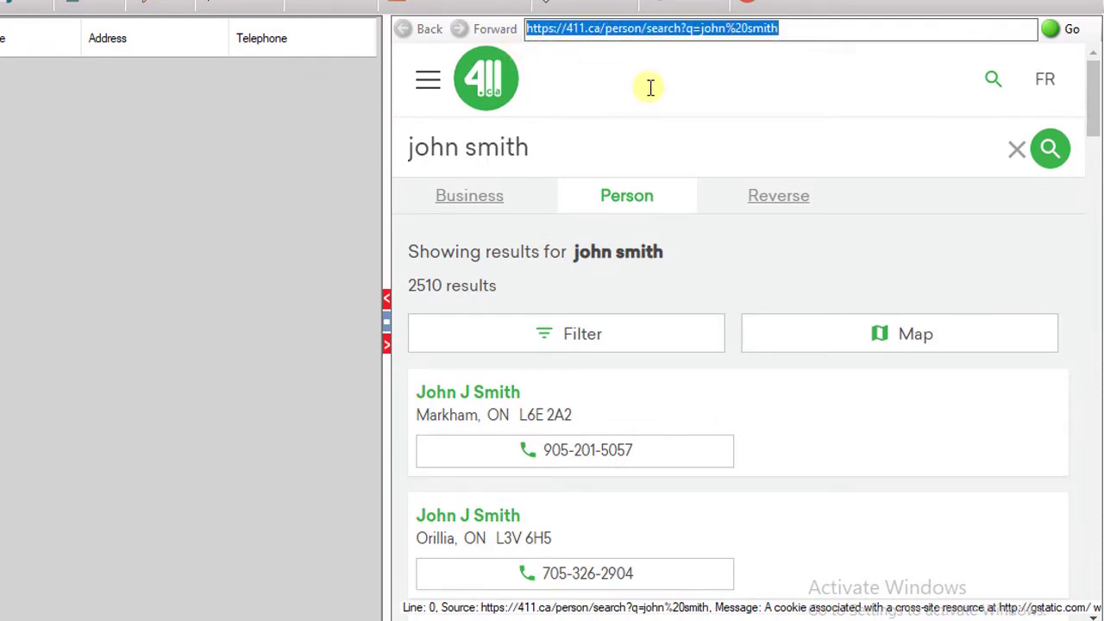
pyautogui.scroll(-1, 655, 172)
pyautogui.scroll(1, 535, 198)
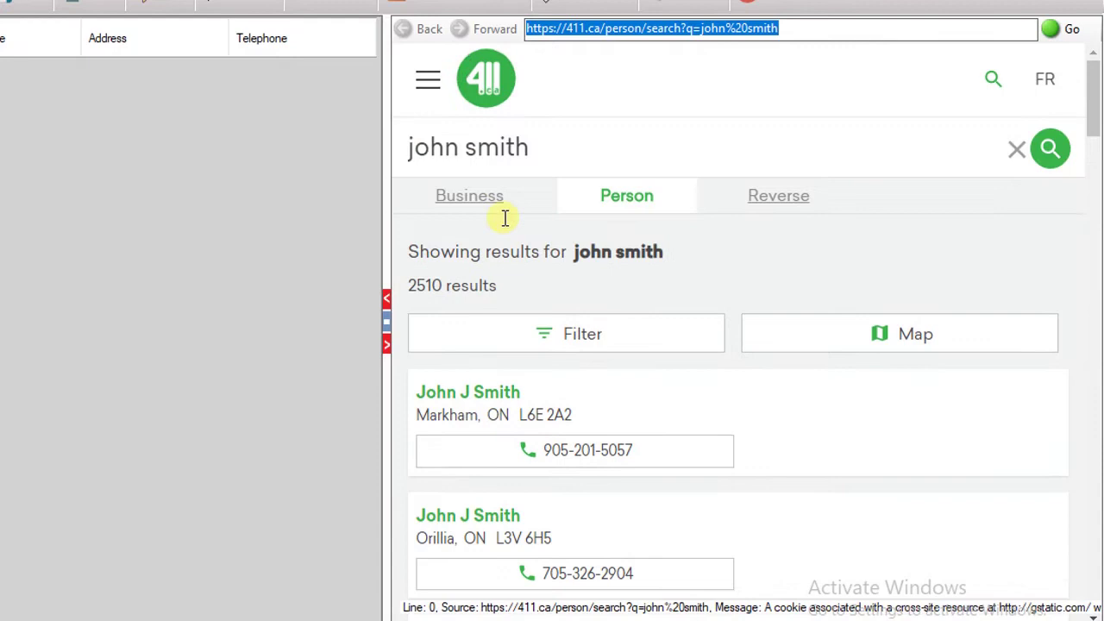
pyautogui.moveTo(530, 145); pyautogui.dragTo(399, 156)
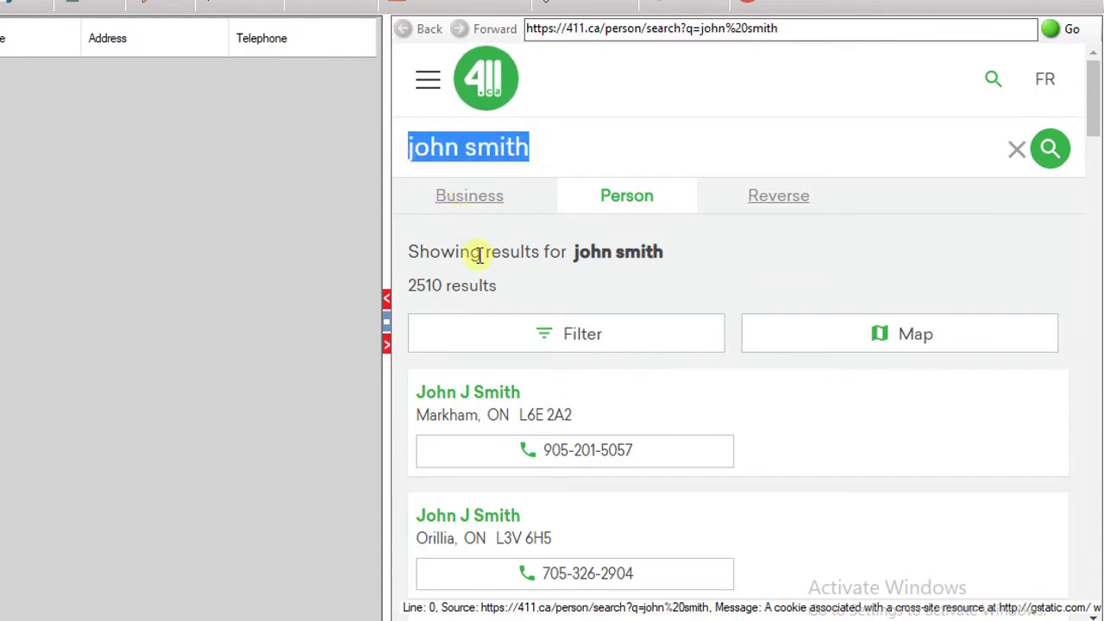
pyautogui.press('End')
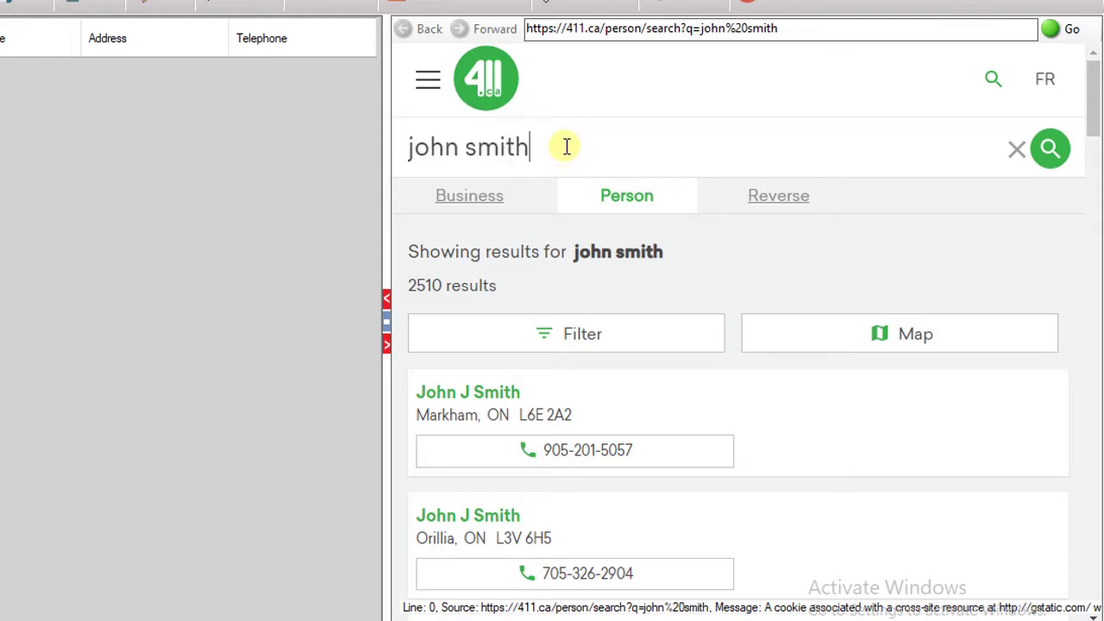
pyautogui.hotkey('ctrl', 'shift', 'Left')
pyautogui.hotkey('ctrl', 'shift', 'Left')
pyautogui.press('End')
pyautogui.hotkey('ctrl', 'shift', 'Left')
pyautogui.press('End')
pyautogui.hotkey('ctrl', 'shift', 'Left')
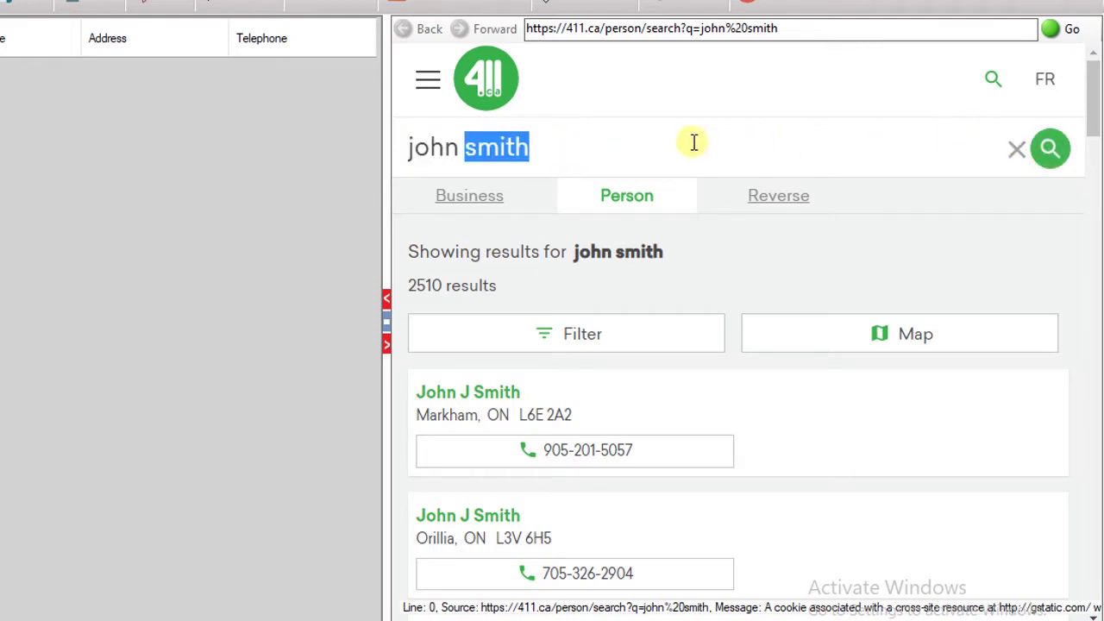
pyautogui.scroll(-3, 725, 215)
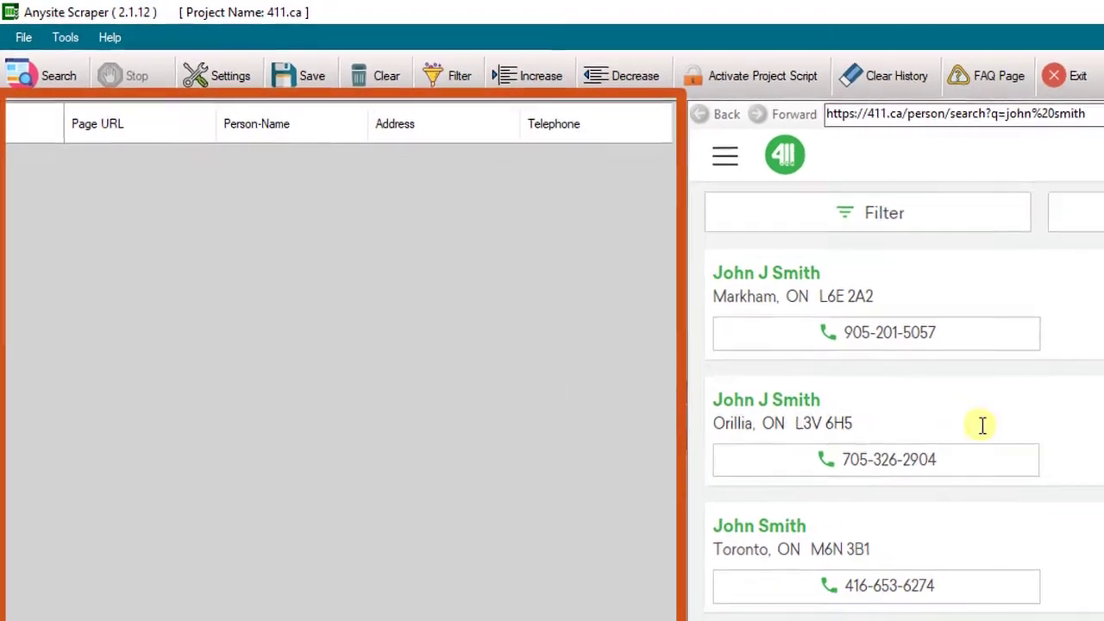
pyautogui.scroll(-5, 982, 425)
pyautogui.scroll(-5, 949, 414)
pyautogui.scroll(8, 906, 406)
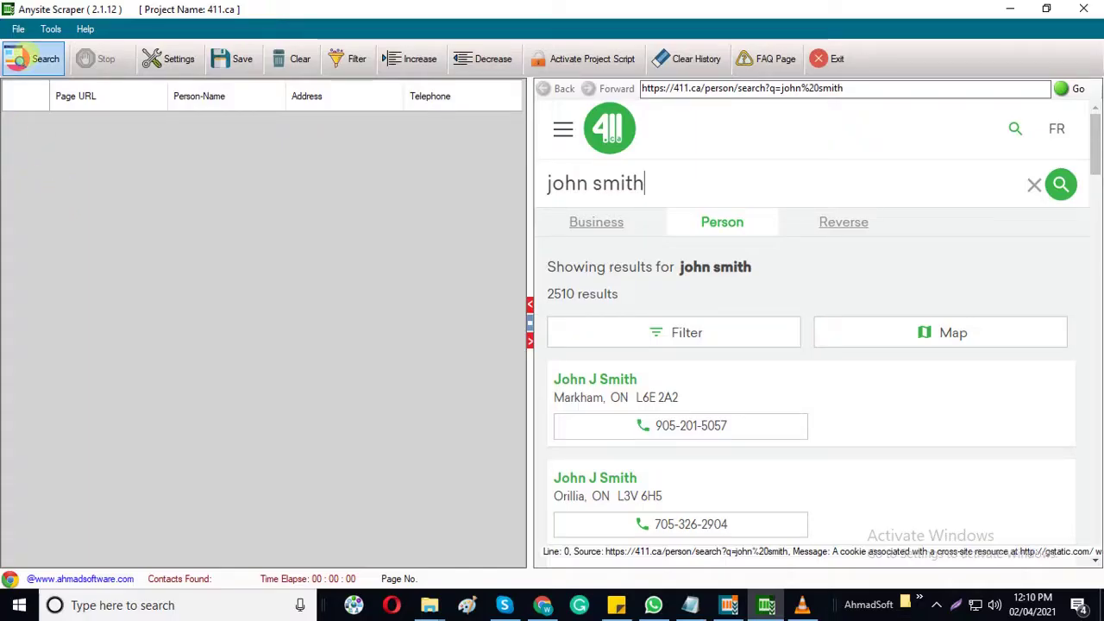
# Start extracting the 411.ca john smith results into the names, addresses and telephones grid
pyautogui.click(22, 61)
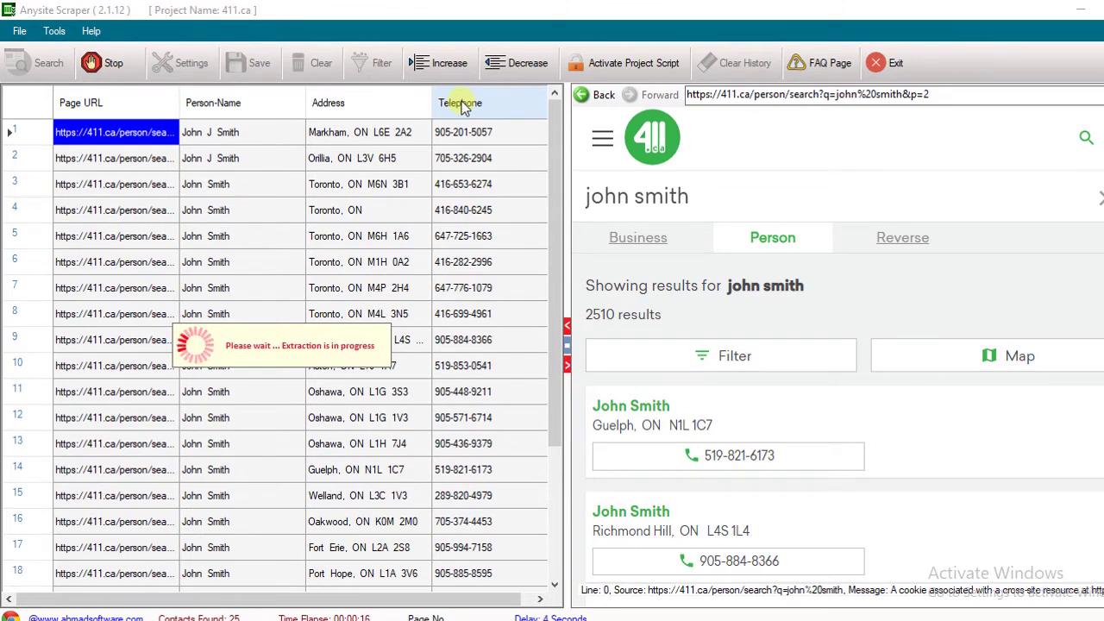
pyautogui.scroll(-3, 462, 241)
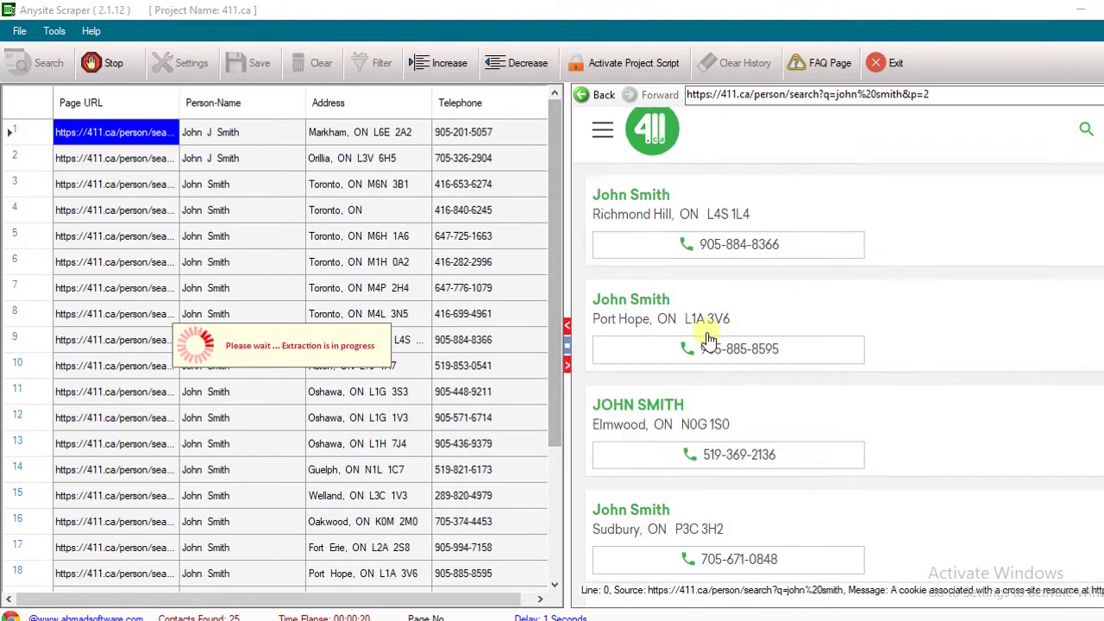
pyautogui.scroll(-2, 374, 293)
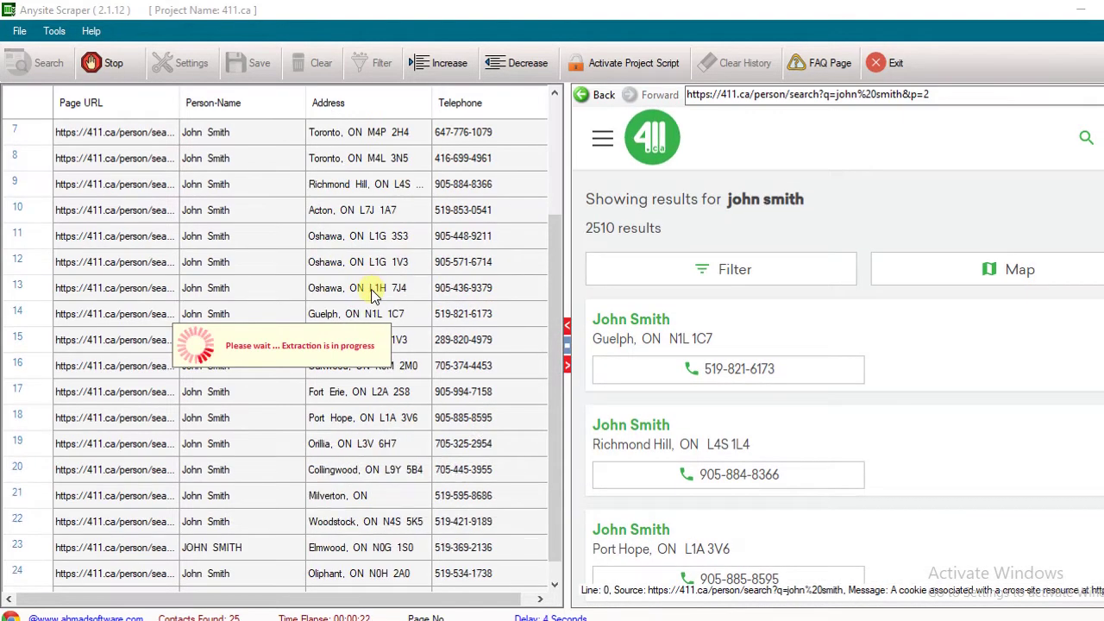
pyautogui.scroll(-3, 374, 293)
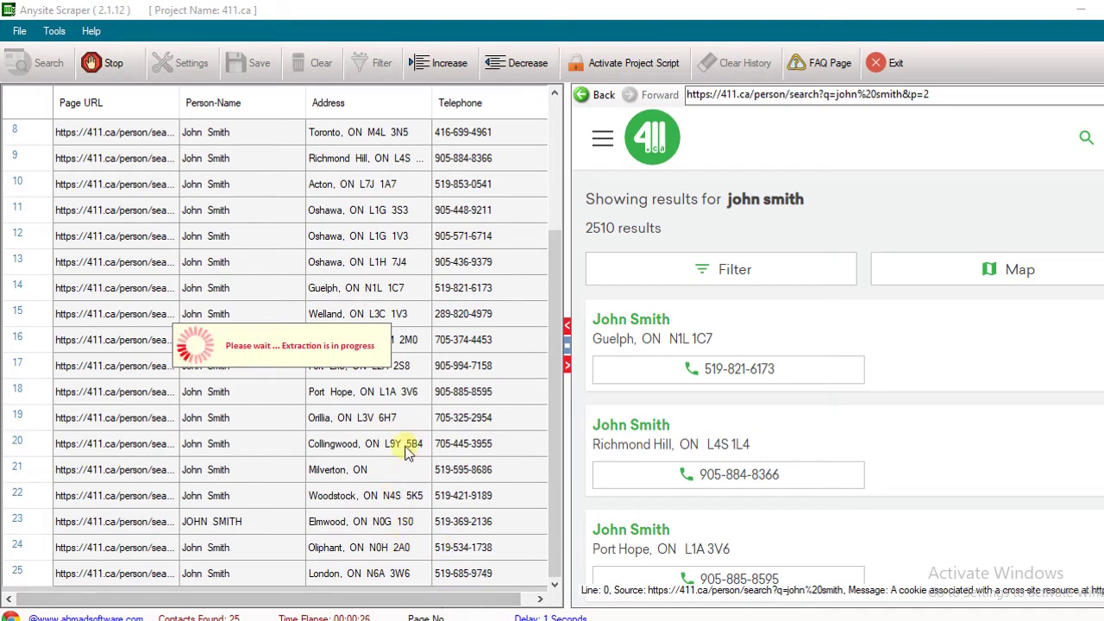
pyautogui.scroll(2, 407, 450)
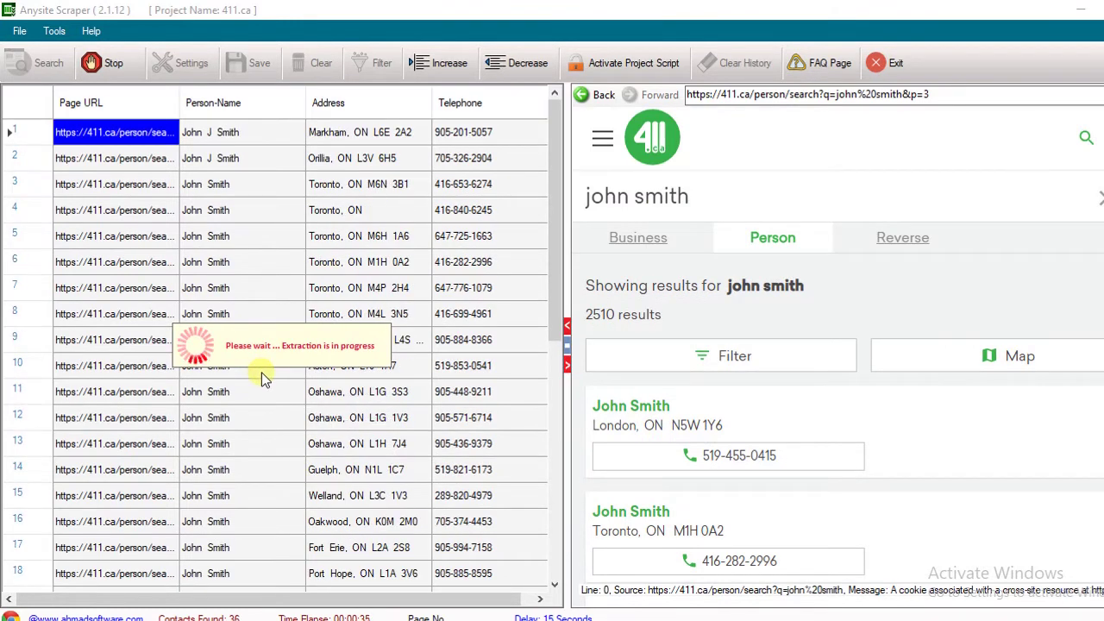
# Scroll the grid while extraction gathers contacts from successive result pages, reaching 36
pyautogui.scroll(-3, 345, 384)
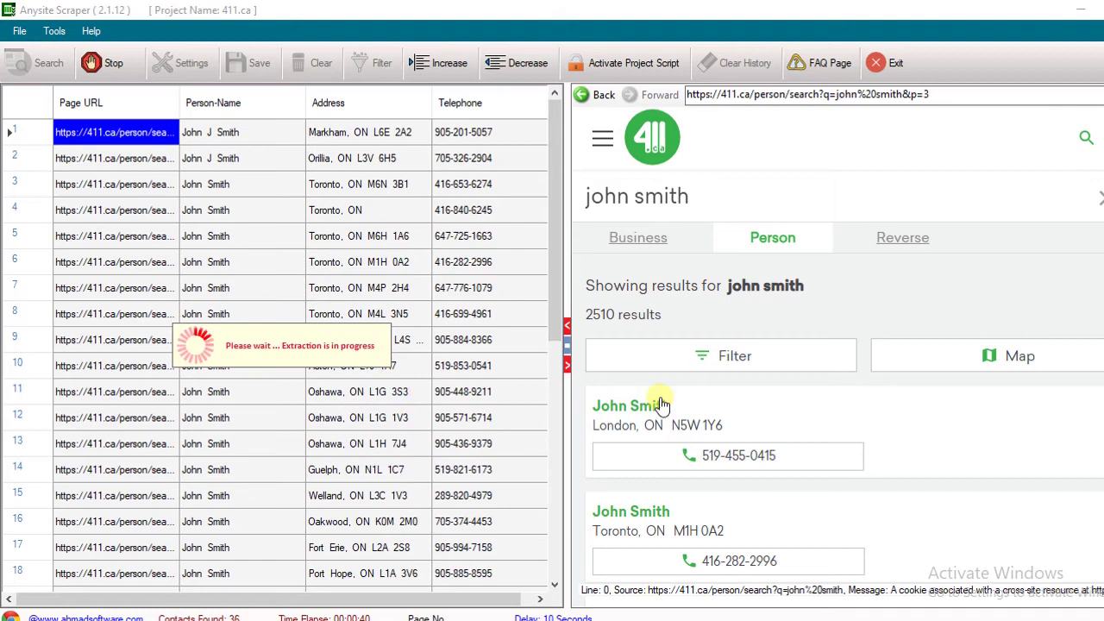
pyautogui.scroll(-2, 781, 421)
pyautogui.scroll(-3, 780, 421)
pyautogui.scroll(-4, 751, 424)
pyautogui.scroll(-1, 486, 414)
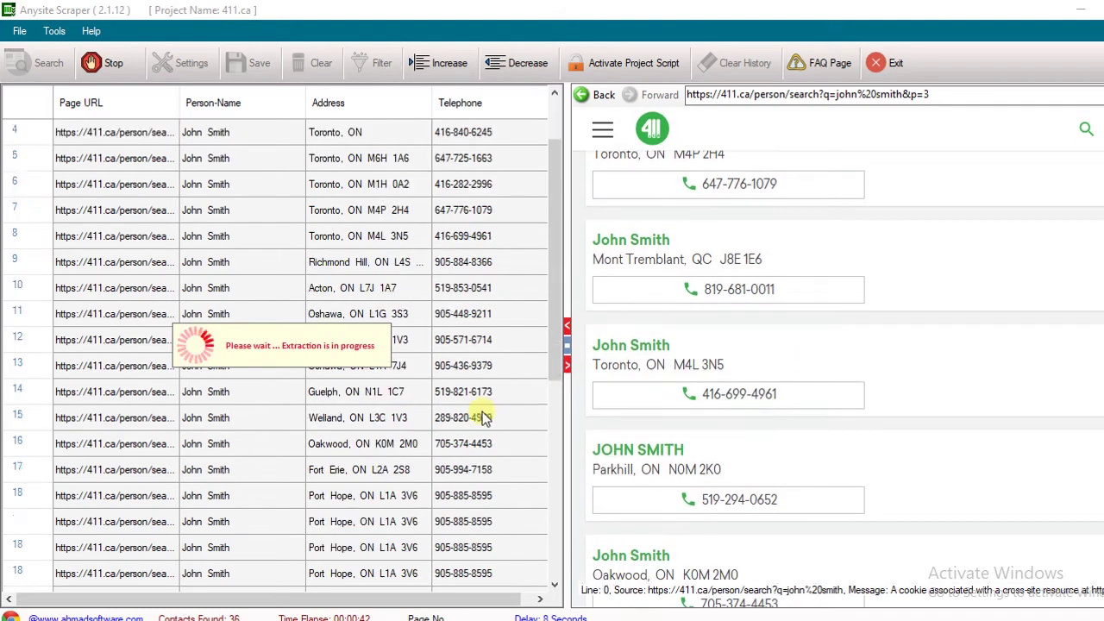
pyautogui.scroll(-1, 414, 427)
pyautogui.scroll(-2, 414, 427)
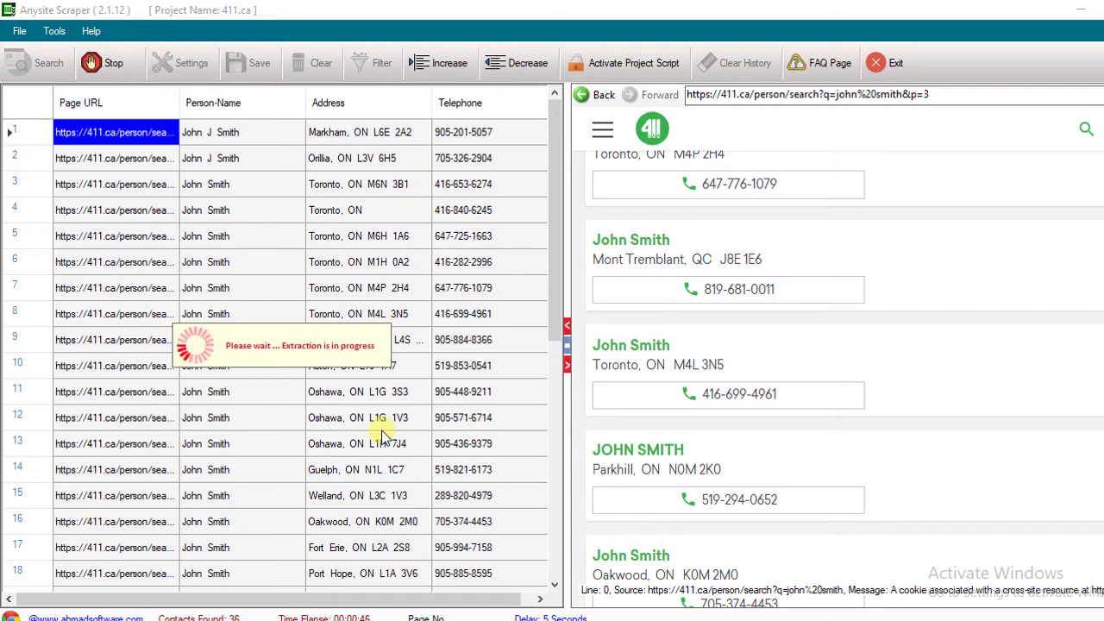
pyautogui.scroll(-2, 384, 436)
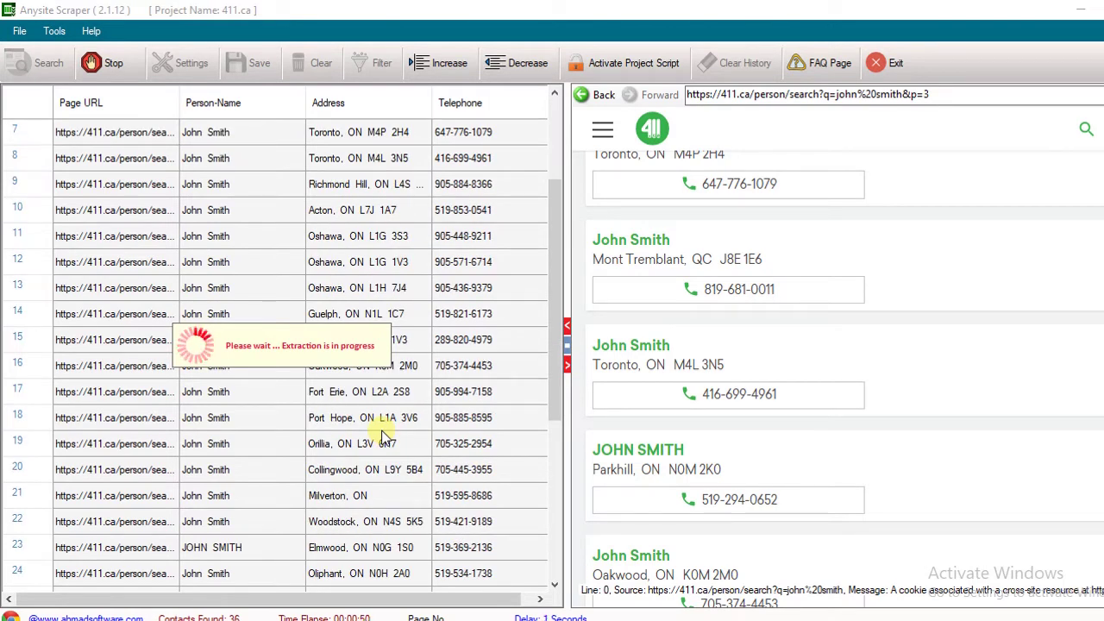
pyautogui.scroll(-2, 383, 423)
pyautogui.scroll(4, 291, 370)
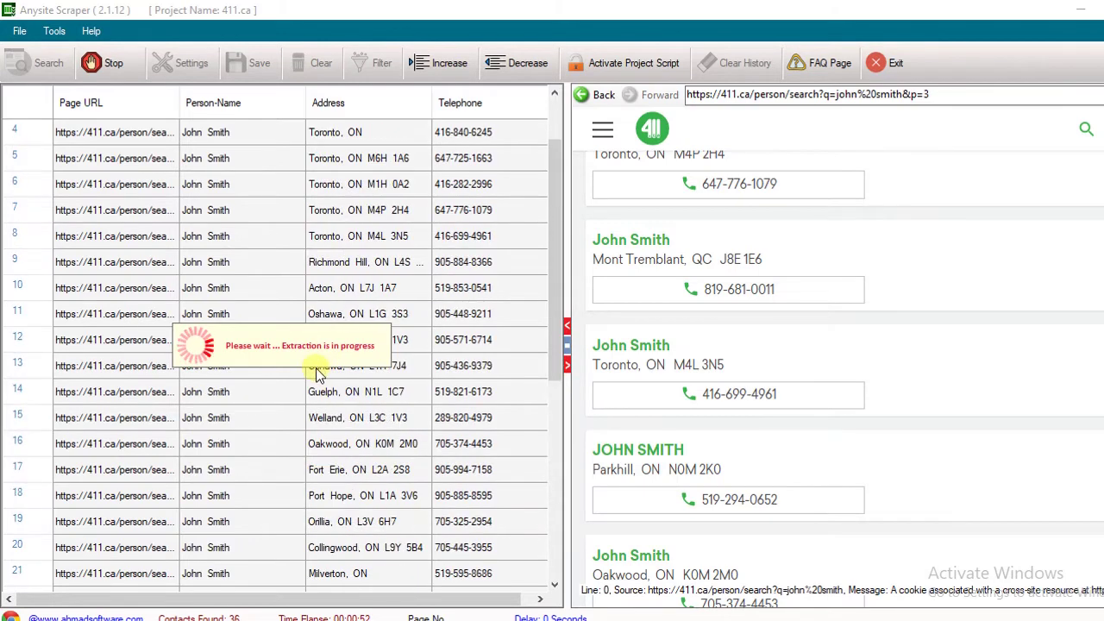
pyautogui.scroll(-1, 233, 272)
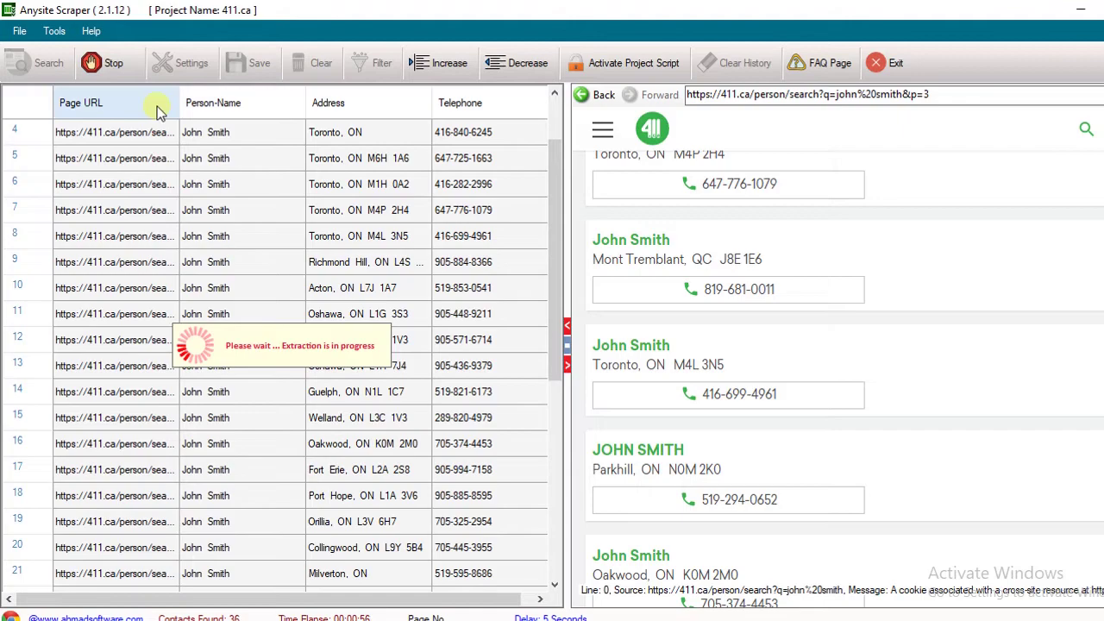
# Stop and confirm extraction at 36 contacts, then sort by Person-Name, Address and finally Telephone
pyautogui.click(102, 66)
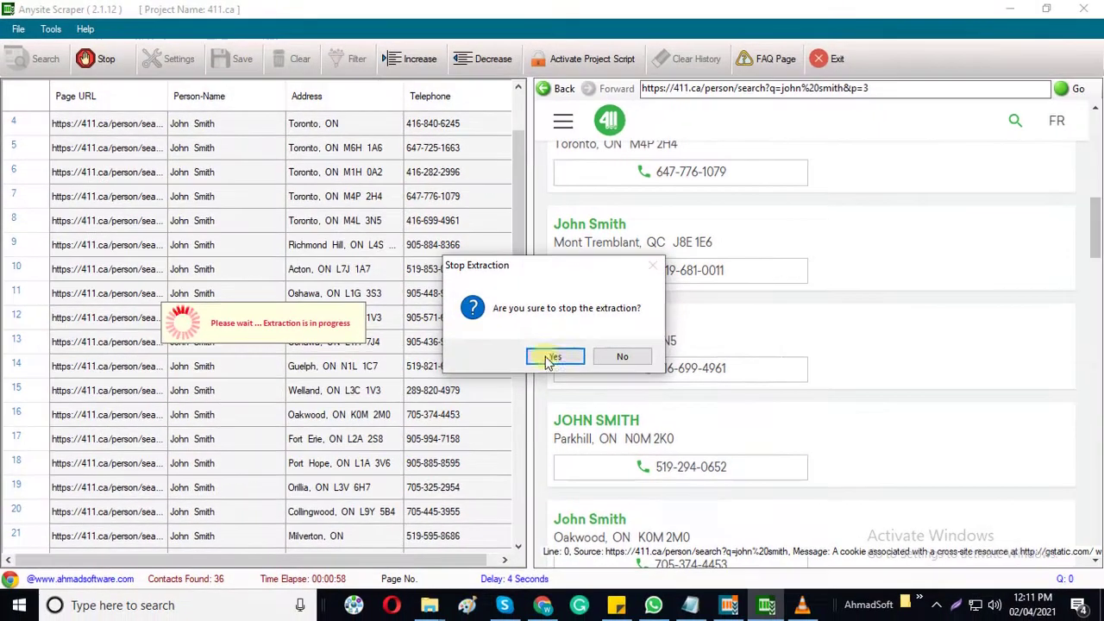
pyautogui.click(572, 369)
pyautogui.click(207, 97)
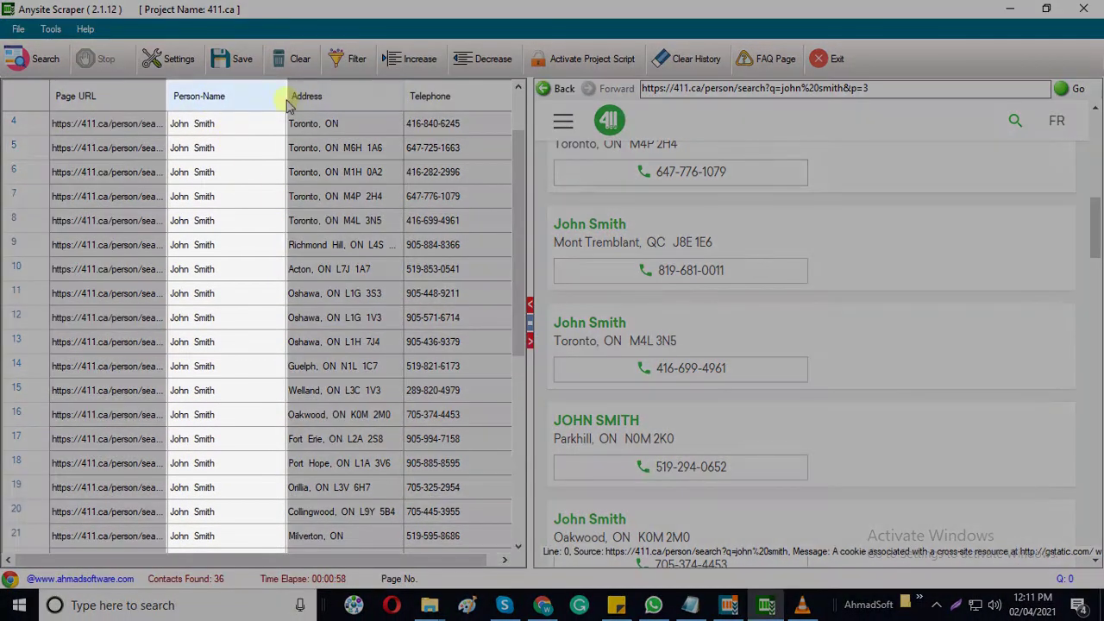
pyautogui.click(345, 97)
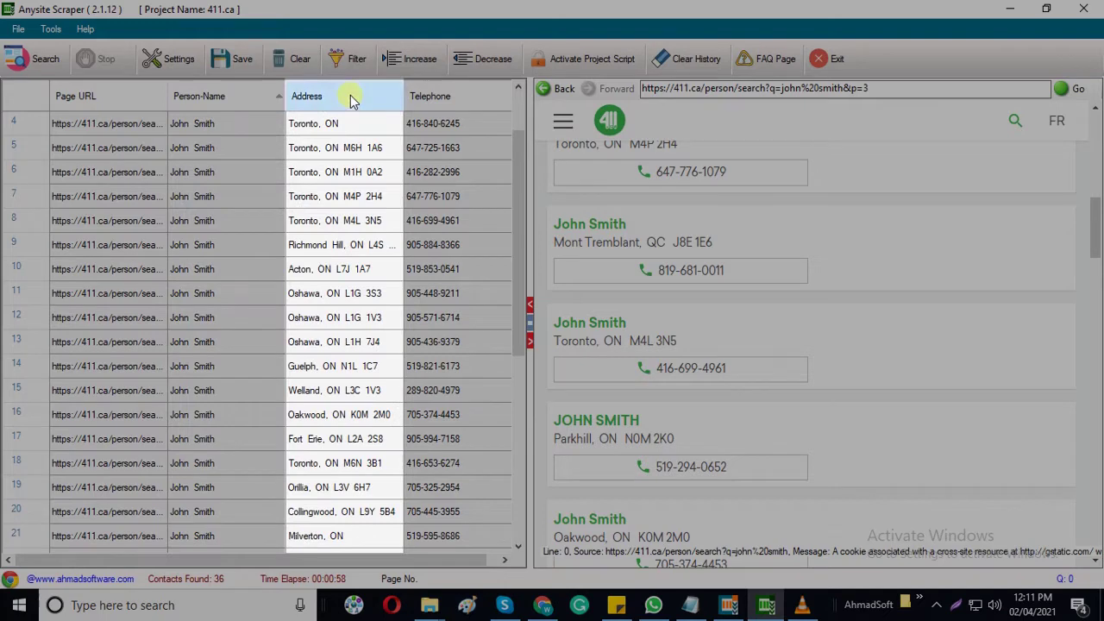
pyautogui.click(442, 96)
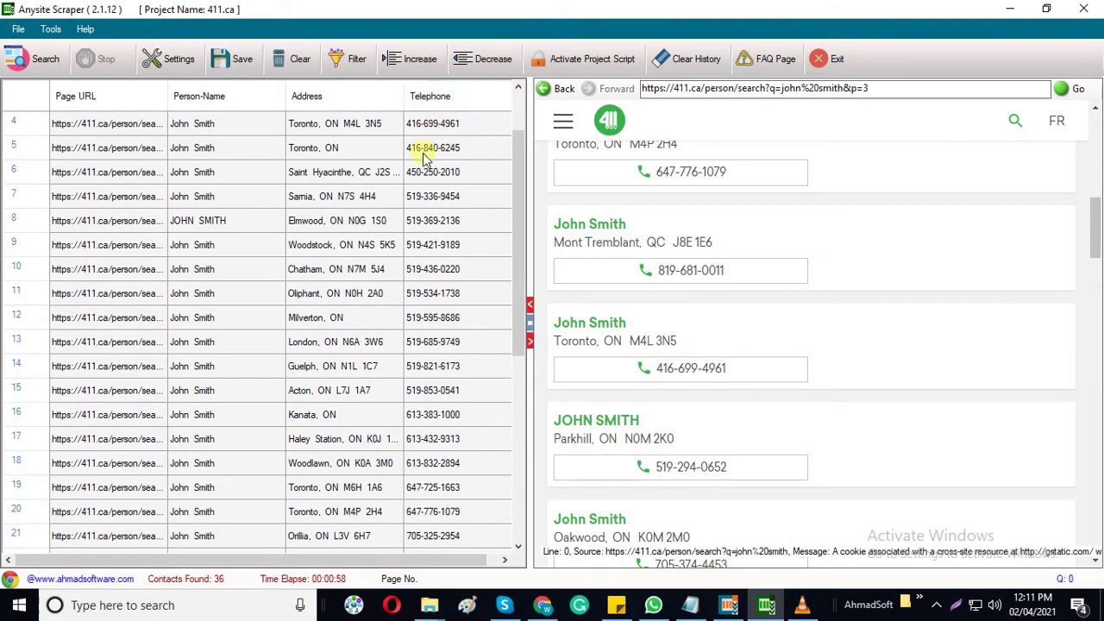
# Attempt to save the grid, accept the subscription prompt and open the 411.ca-Find-Peoples purchase page
pyautogui.click(235, 69)
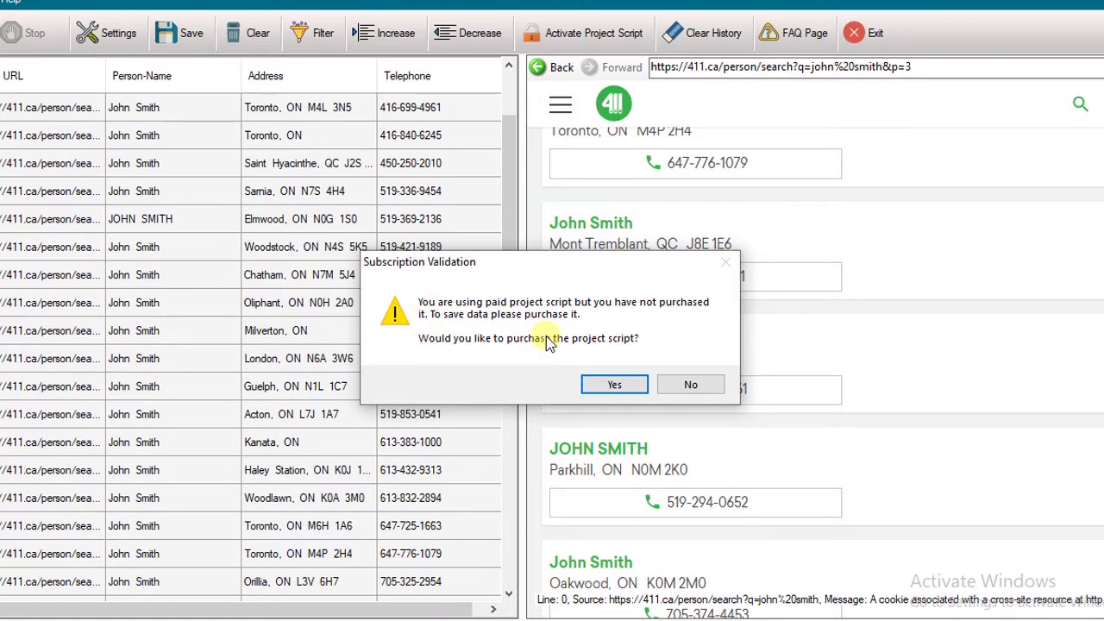
pyautogui.click(616, 385)
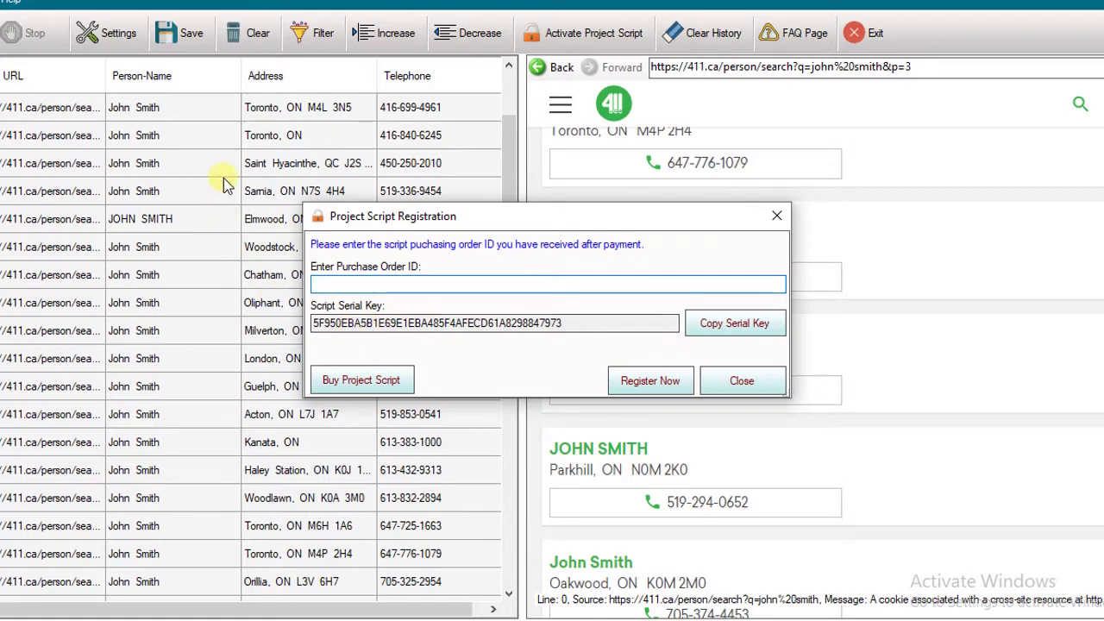
pyautogui.click(373, 382)
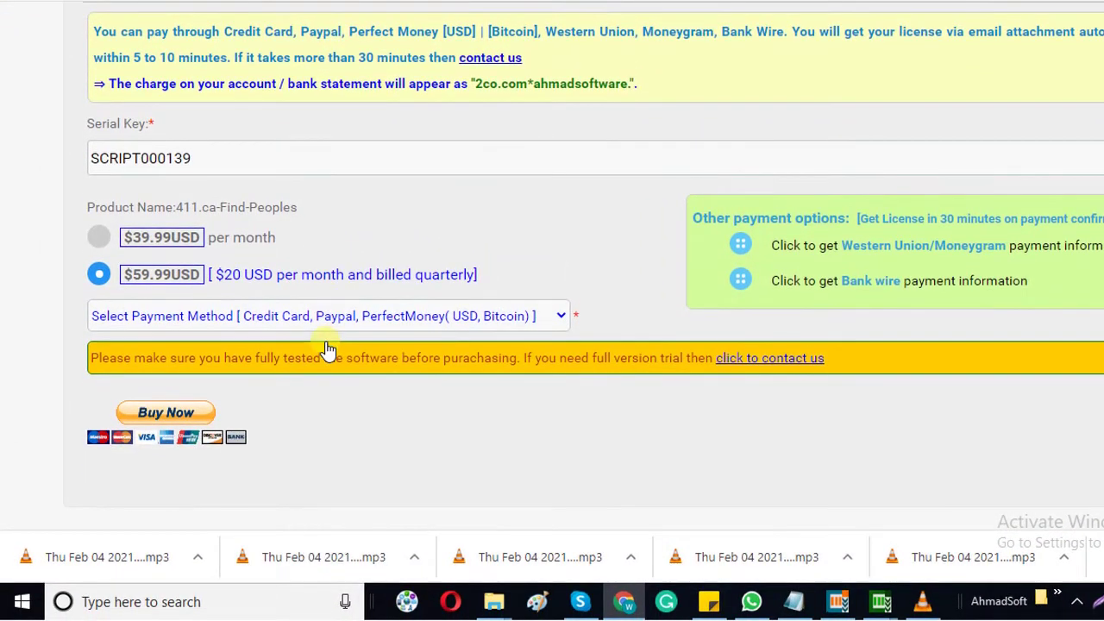
pyautogui.scroll(-1, 328, 349)
pyautogui.scroll(2, 328, 353)
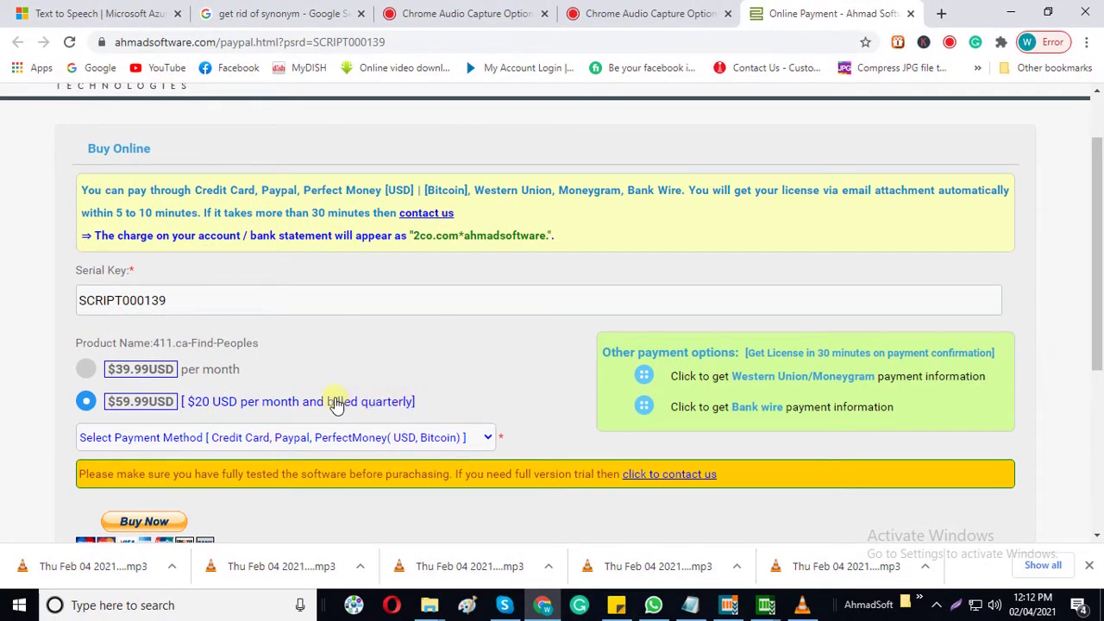
pyautogui.scroll(-2, 335, 409)
pyautogui.scroll(1, 333, 411)
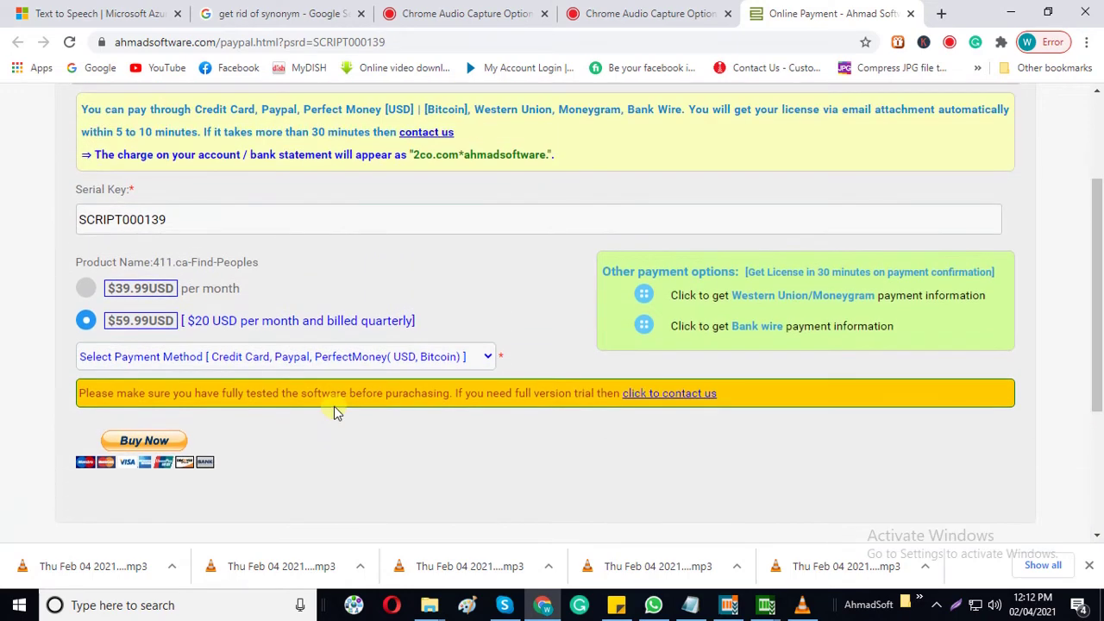